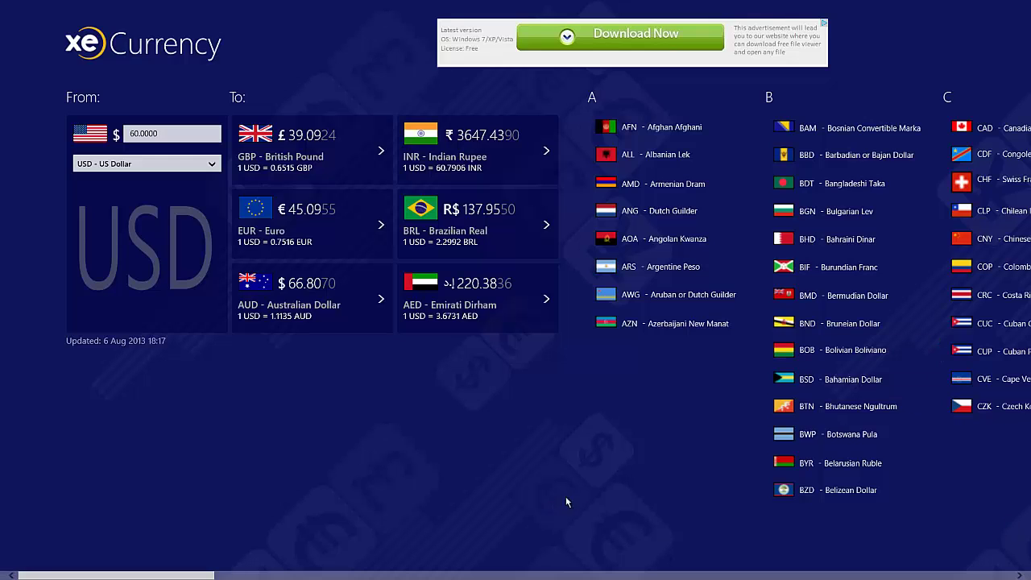
Scroll through the currency lists to review the available currencies
scroll(668, 441, down, 4)
scroll(665, 429, down, 20)
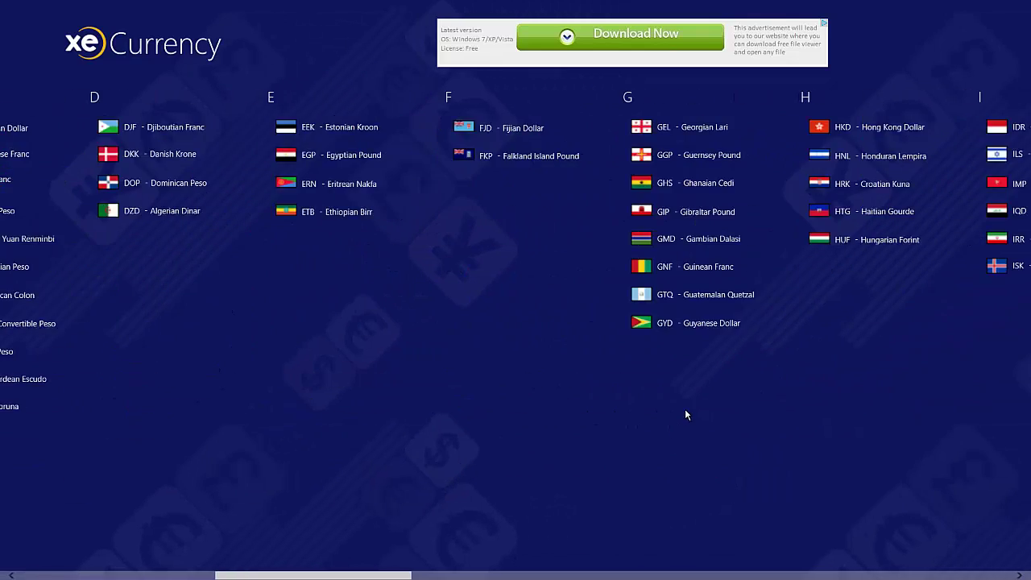
scroll(693, 408, down, 20)
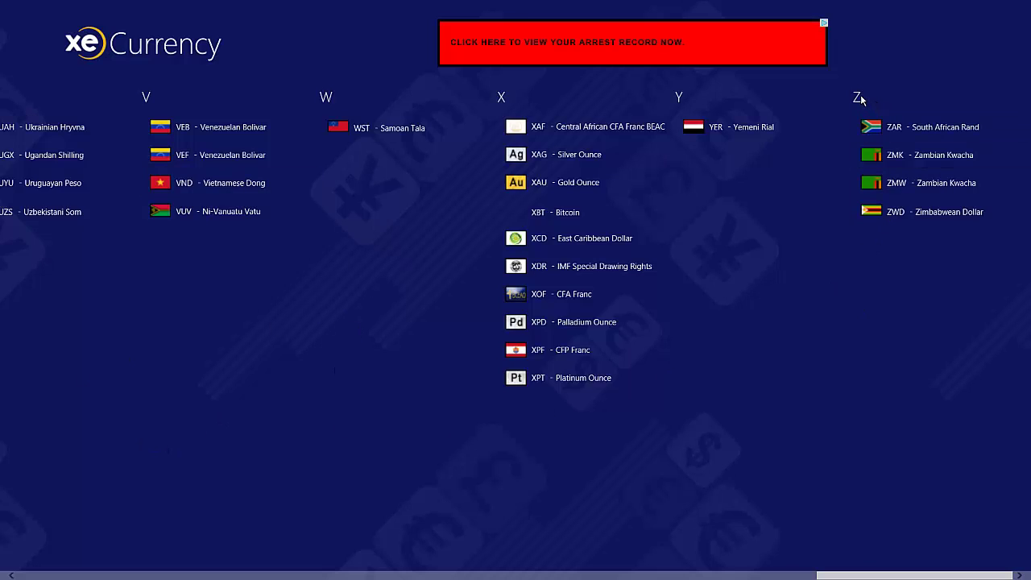
scroll(604, 492, left, 15)
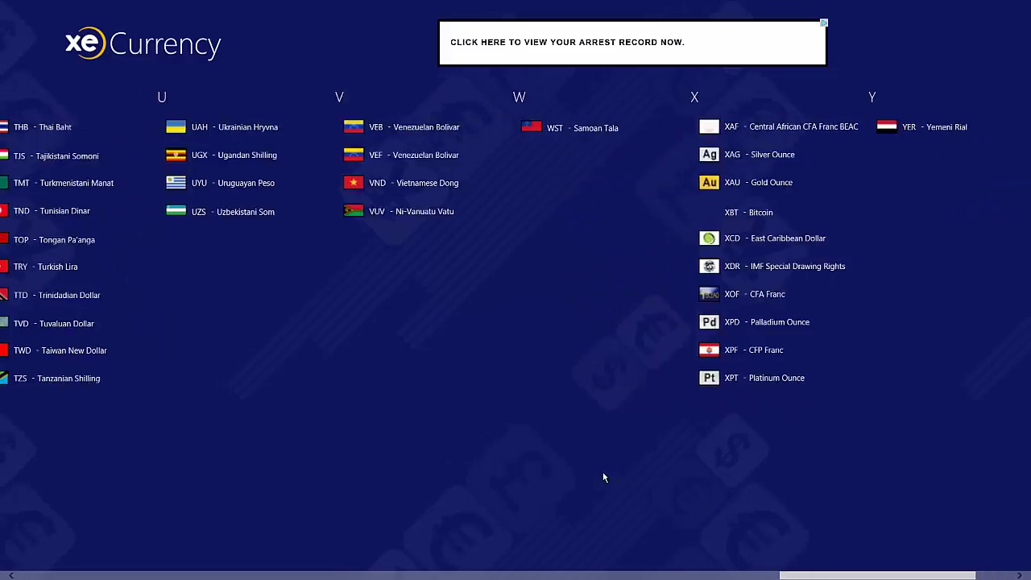
scroll(605, 539, left, 15)
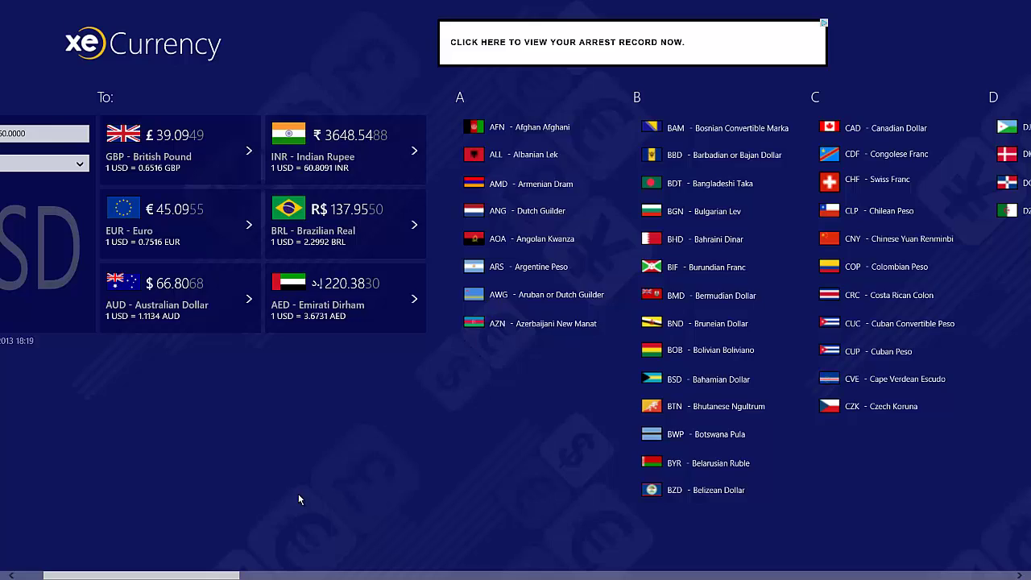
scroll(298, 499, left, 3)
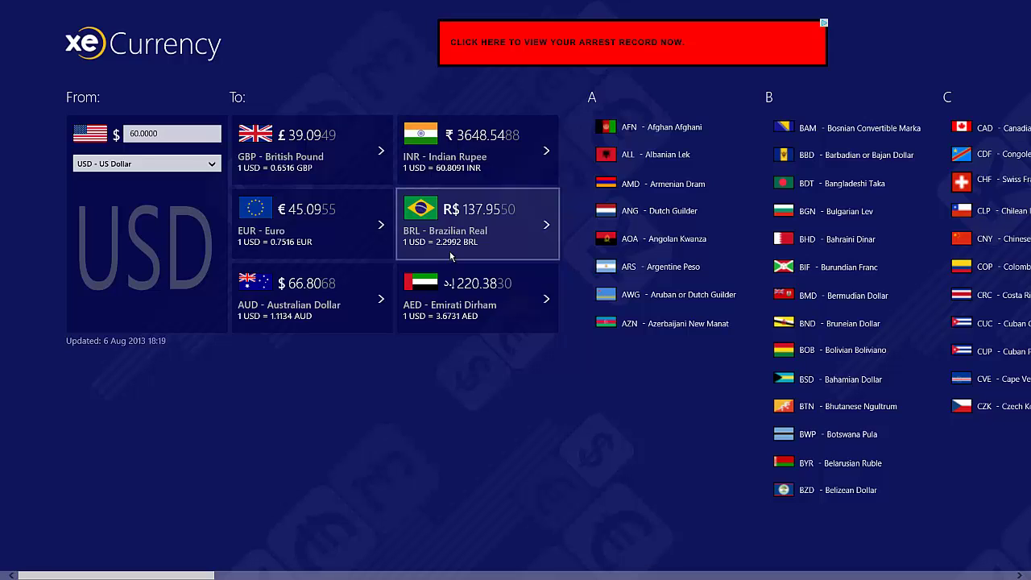
Keep the amount at 60 and remove Indian Rupee from the target currencies
click(172, 133)
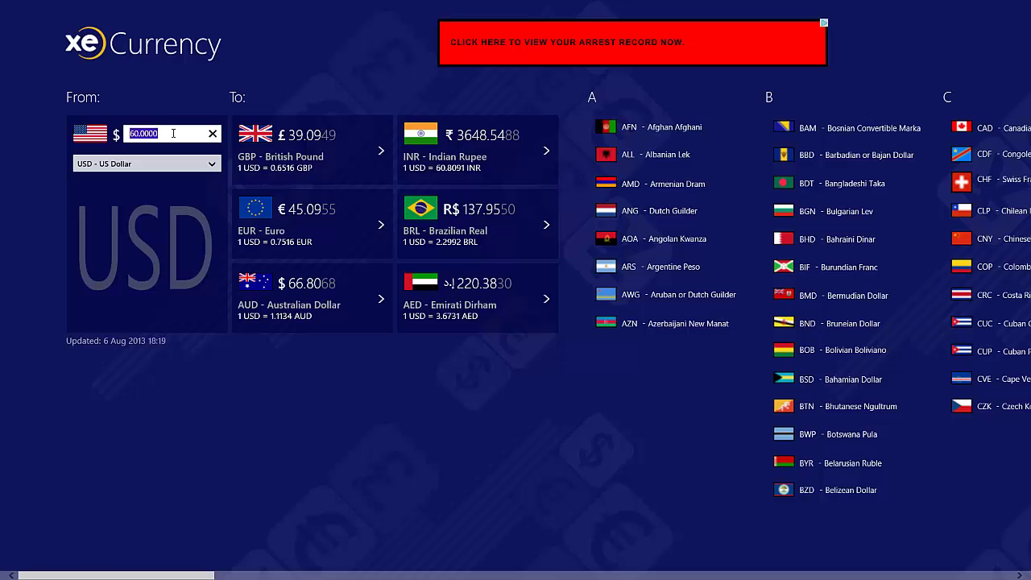
key(Return)
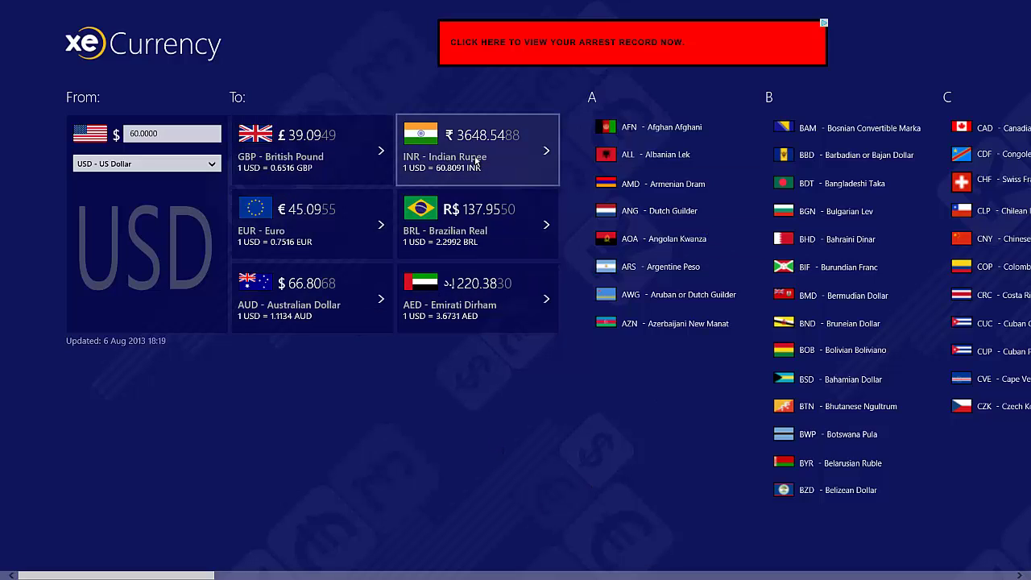
right_click(516, 135)
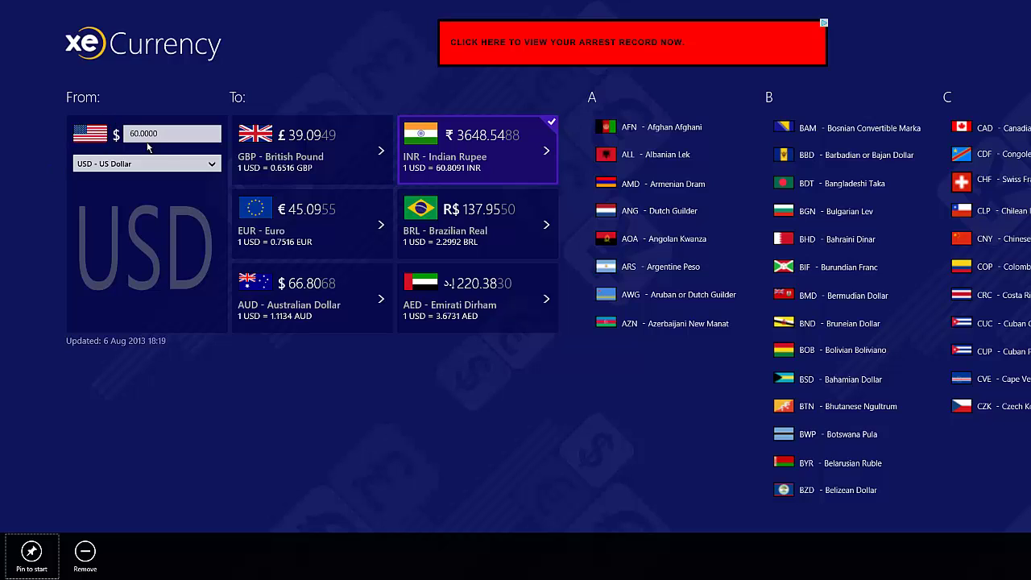
click(85, 554)
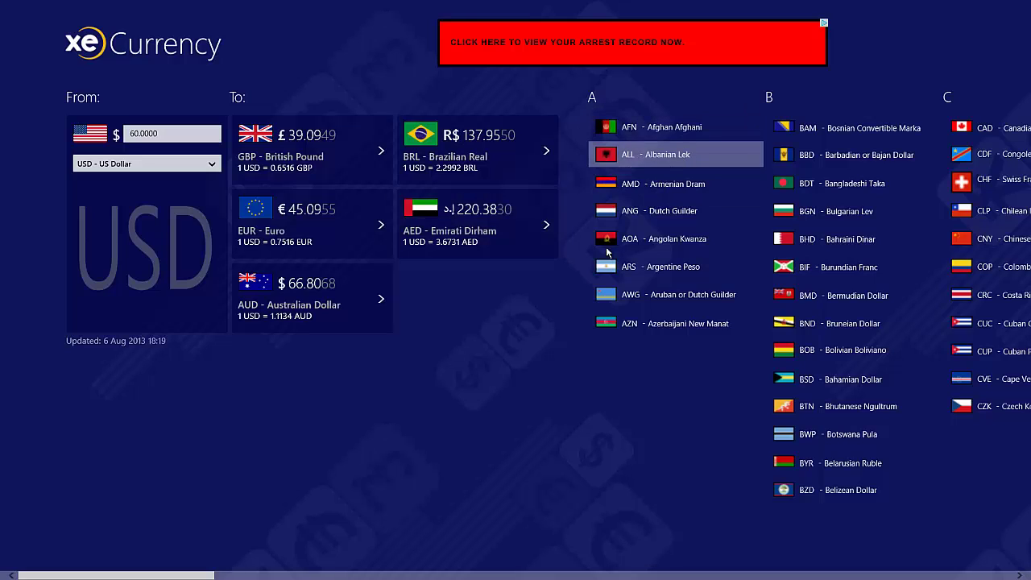
Add Afghan Afghani as the first target (3323.9966 AFN), then dock the app narrow on the left
right_click(700, 129)
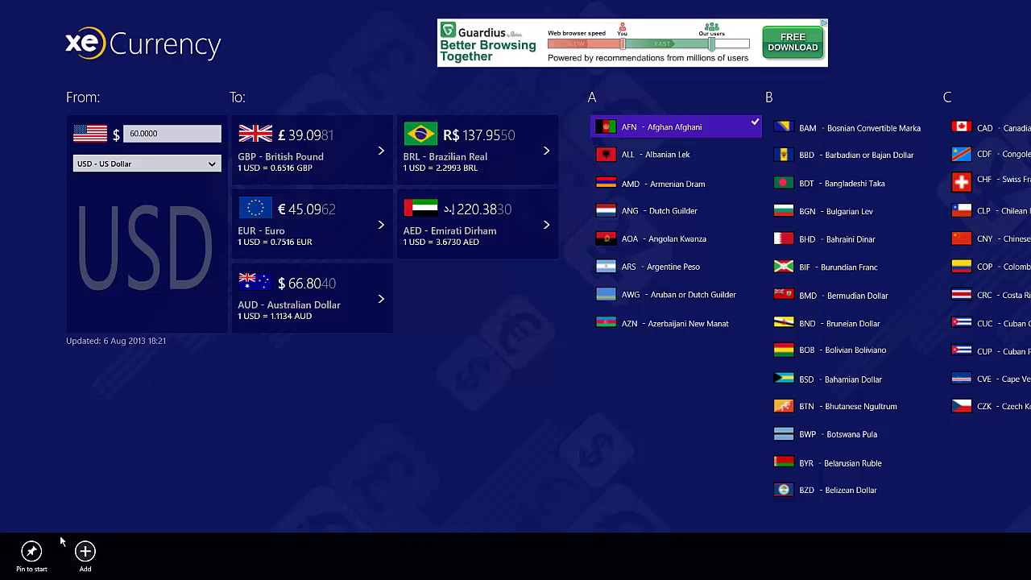
click(85, 552)
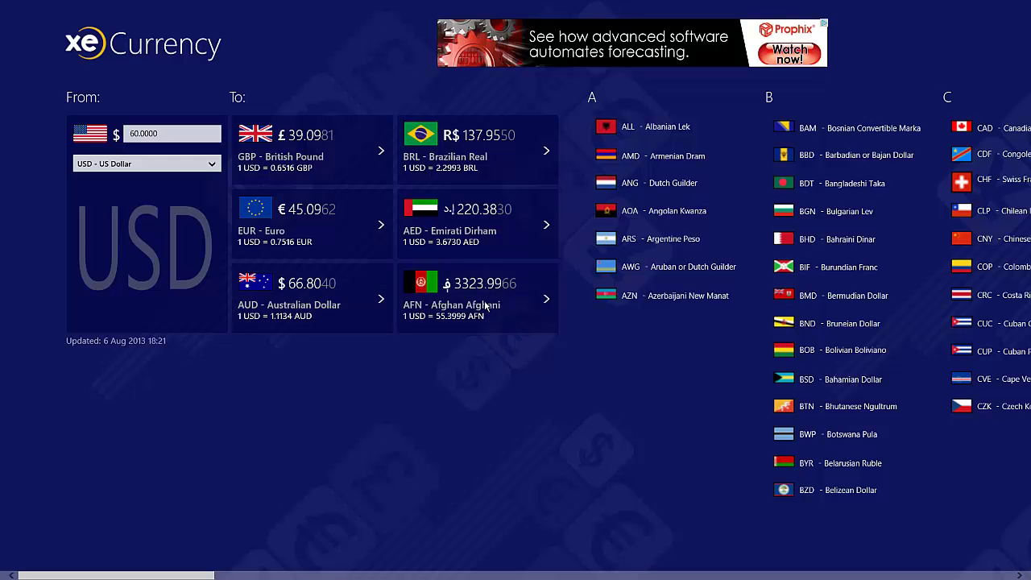
drag(495, 314, 332, 169)
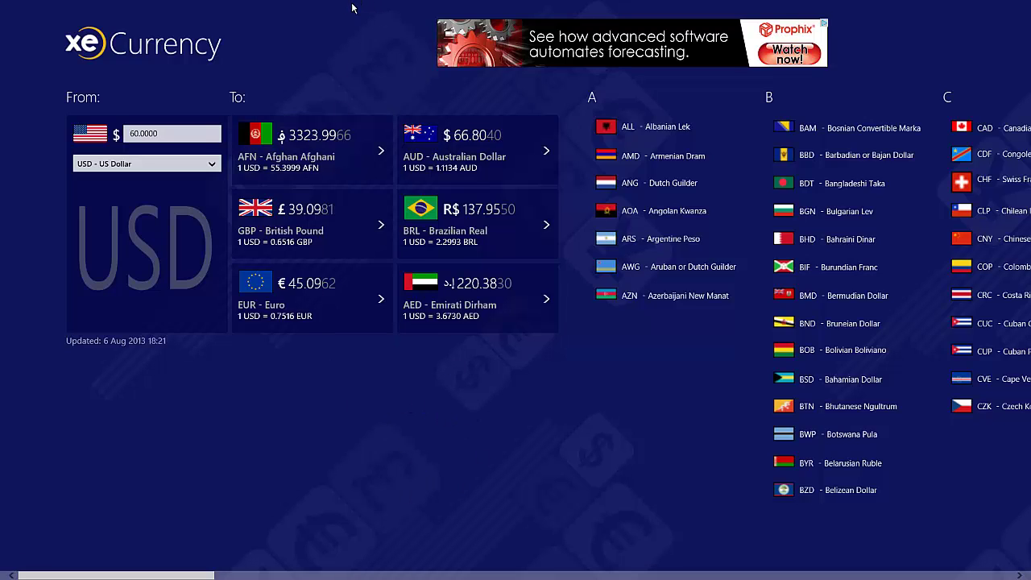
drag(364, 4, 157, 208)
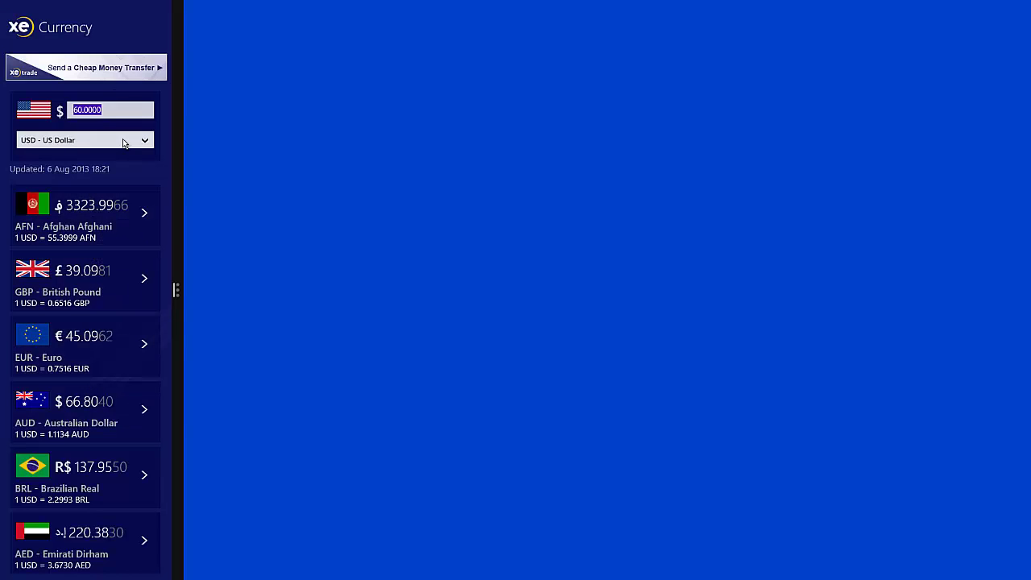
Expand to full screen, add Bahraini Dinar (BD 22.6215), then re-dock the app as a narrow left panel
drag(179, 136, 882, 180)
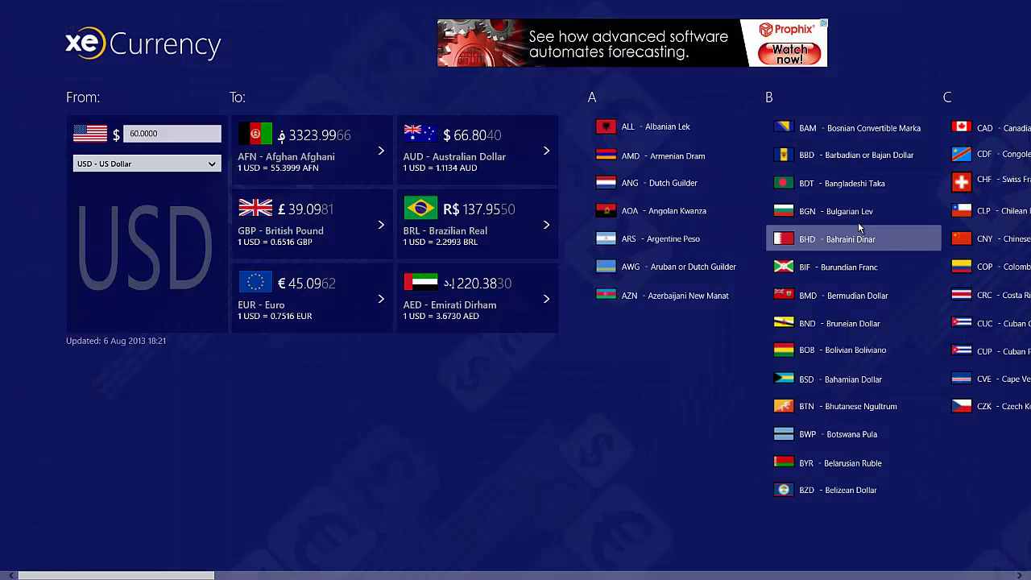
right_click(853, 239)
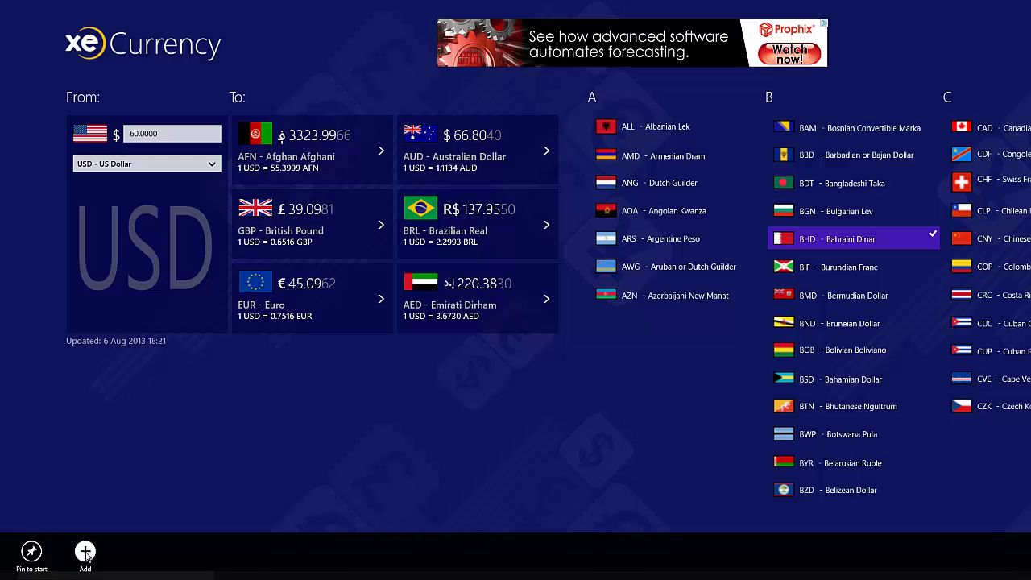
click(84, 551)
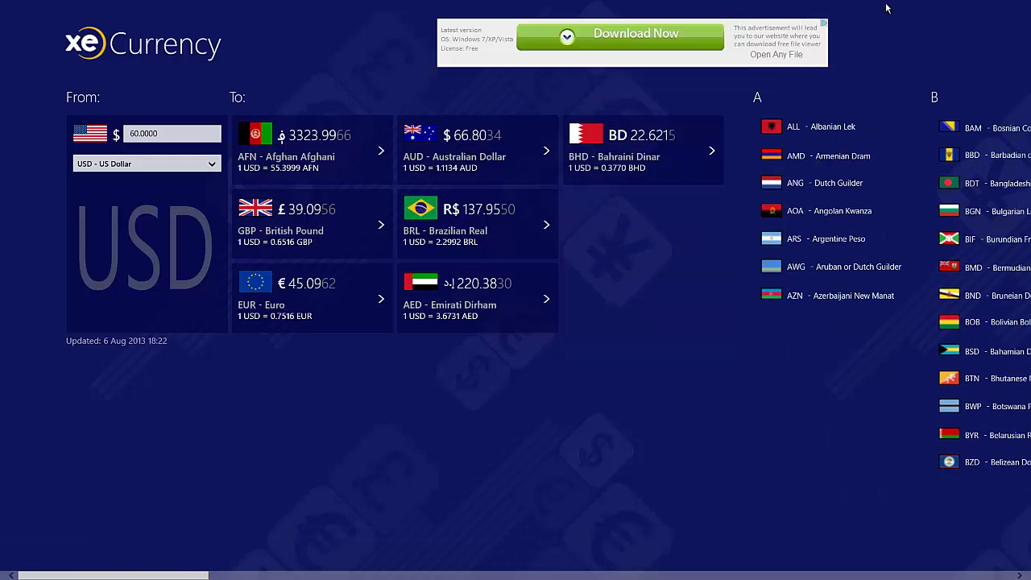
drag(886, 8, 320, 335)
mouse_move(146, 352)
mouse_down()
mouse_move(46, 361)
mouse_move(138, 352)
mouse_up()
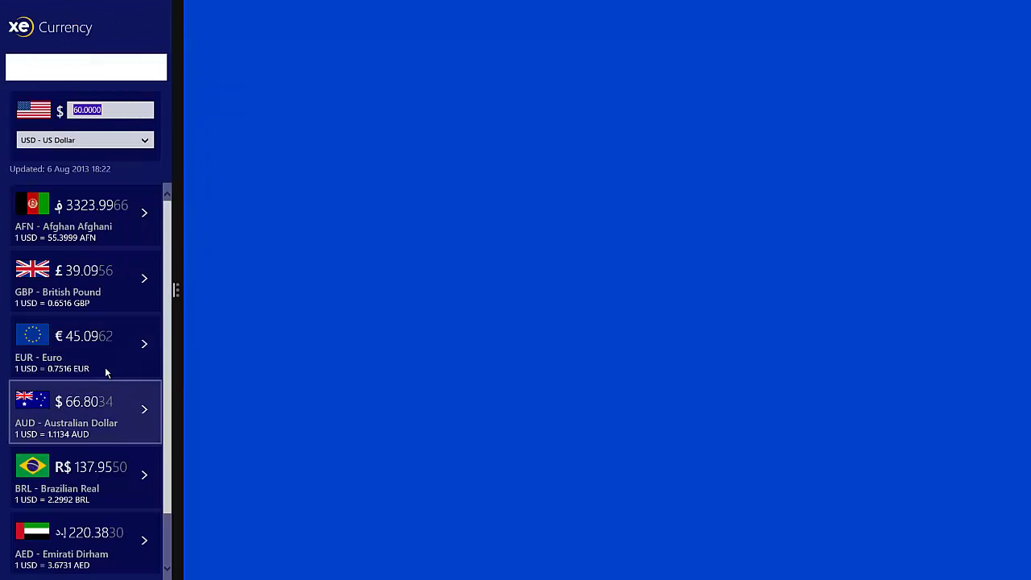
Change the source currency from US Dollar to Afghan Afghani and expand the app to full screen
scroll(129, 392, down, 1)
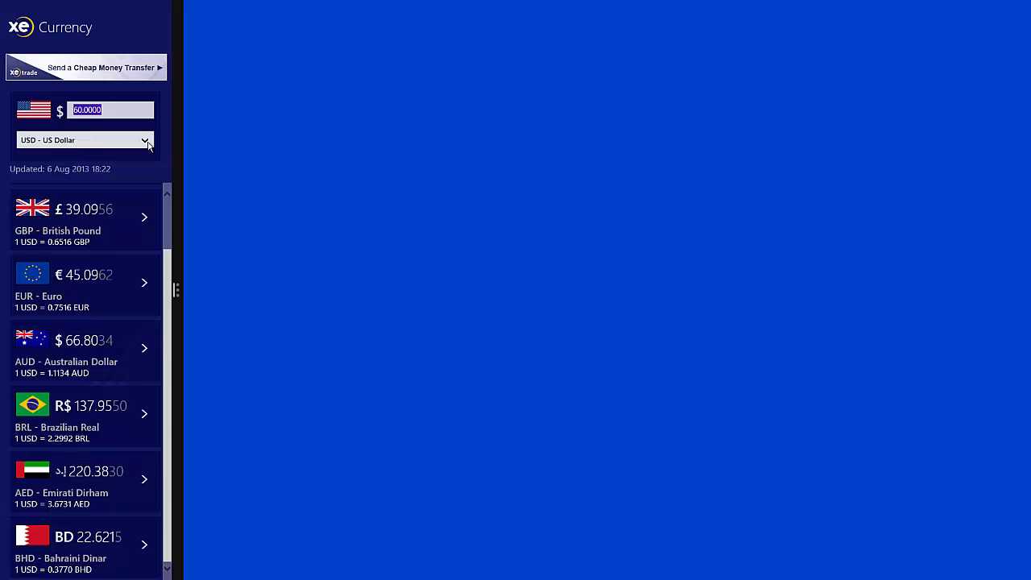
click(144, 140)
key(super)
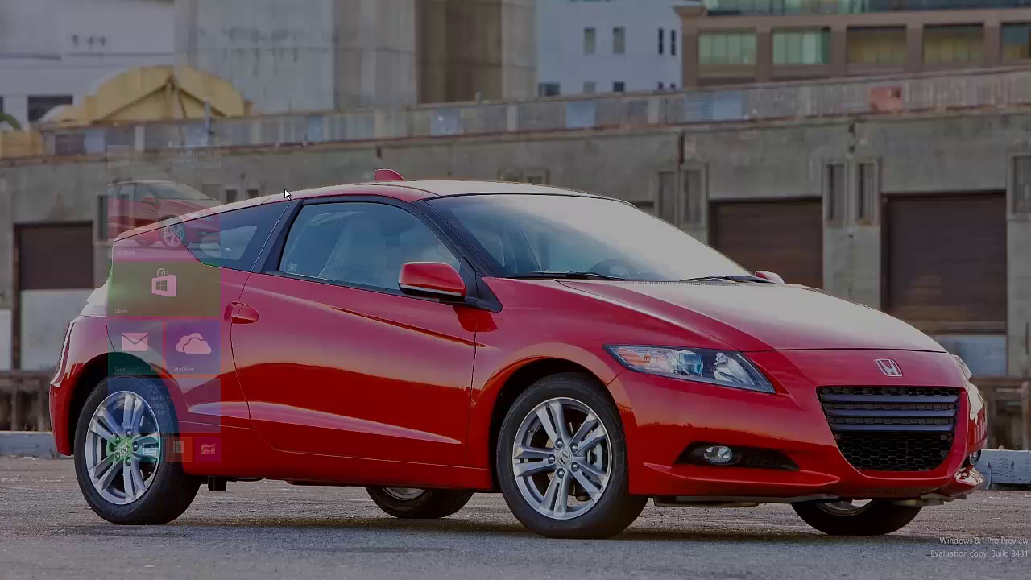
click(26, 34)
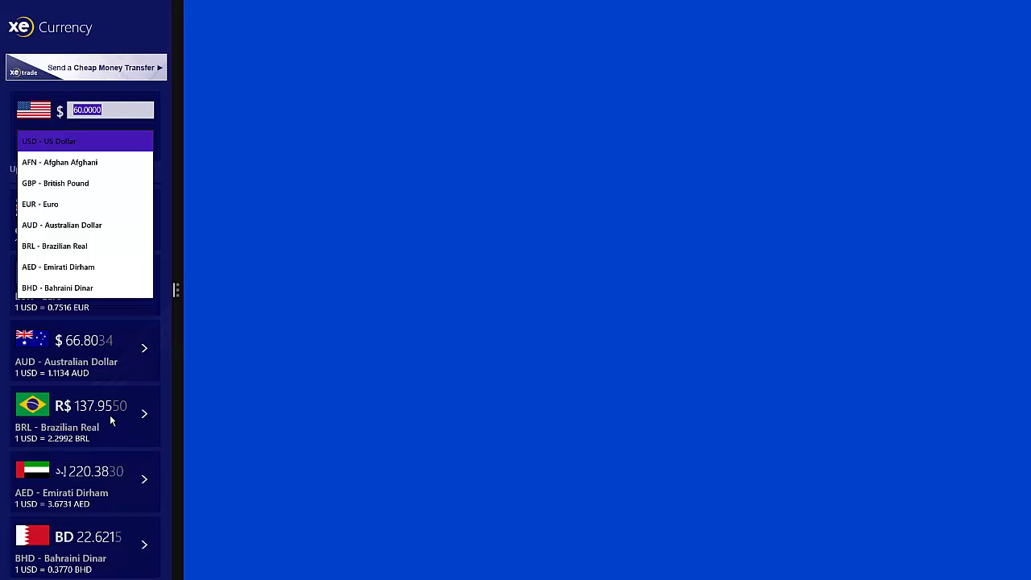
click(121, 109)
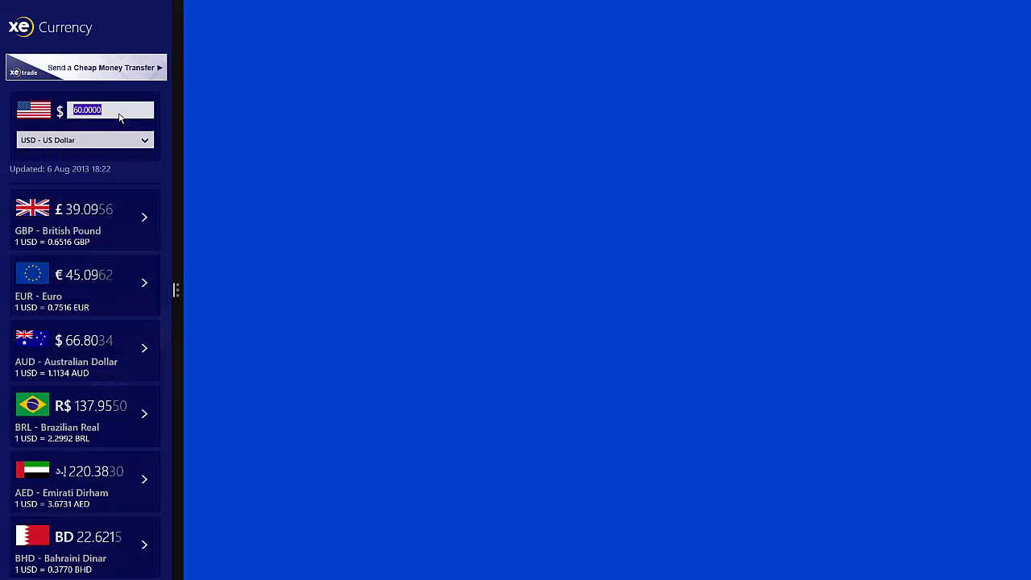
click(124, 141)
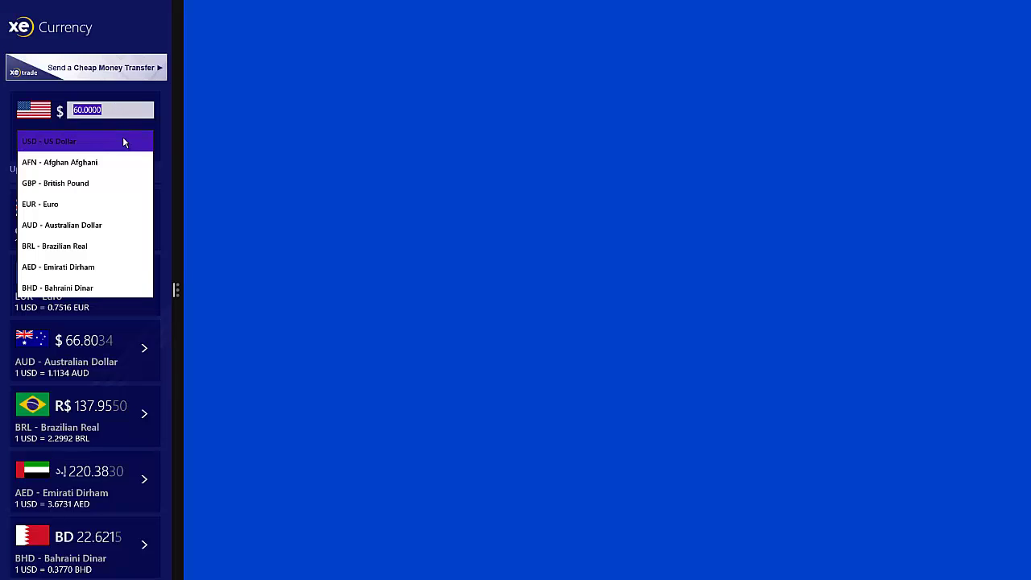
click(113, 164)
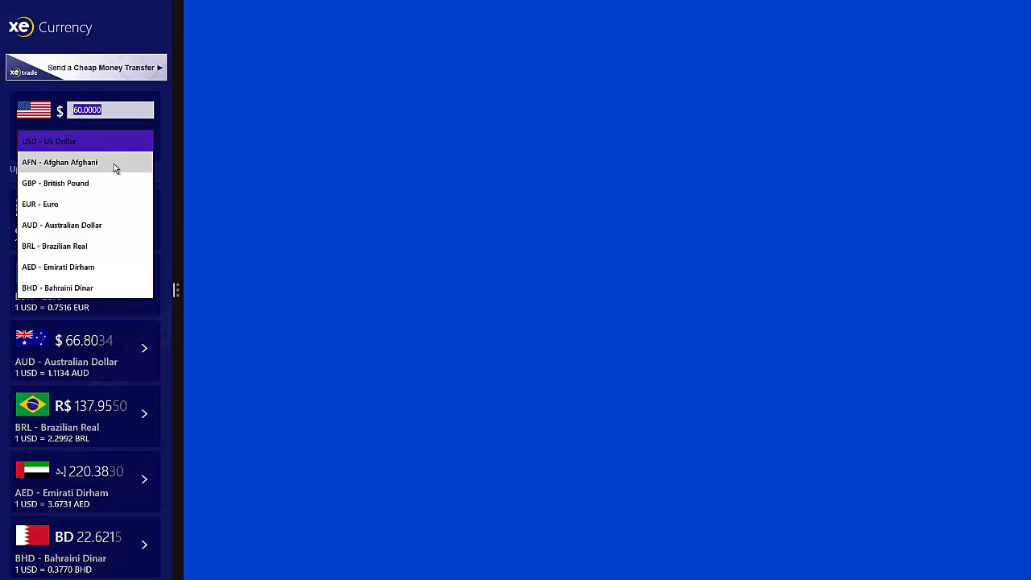
scroll(121, 266, up, 1)
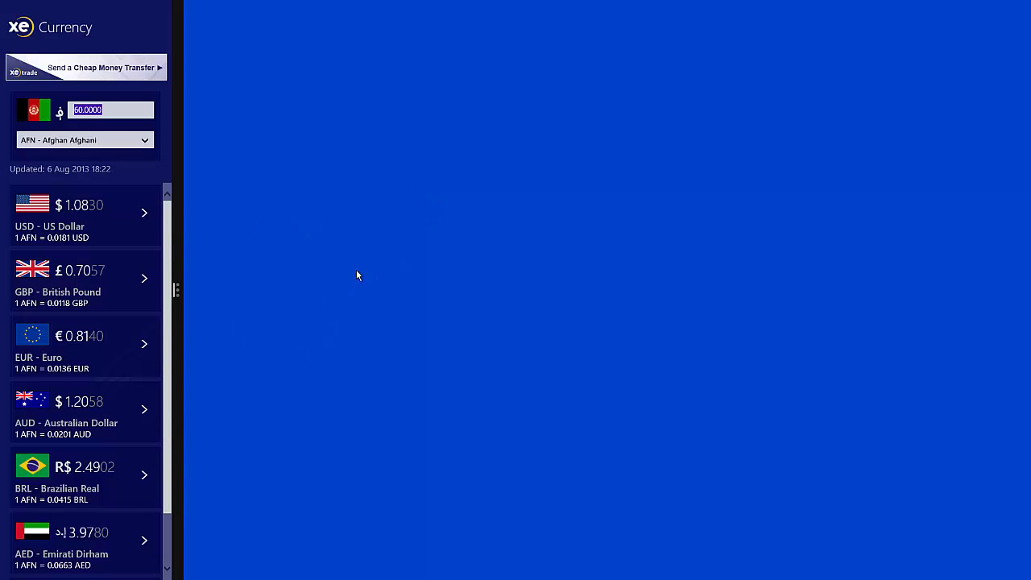
drag(186, 231, 1016, 269)
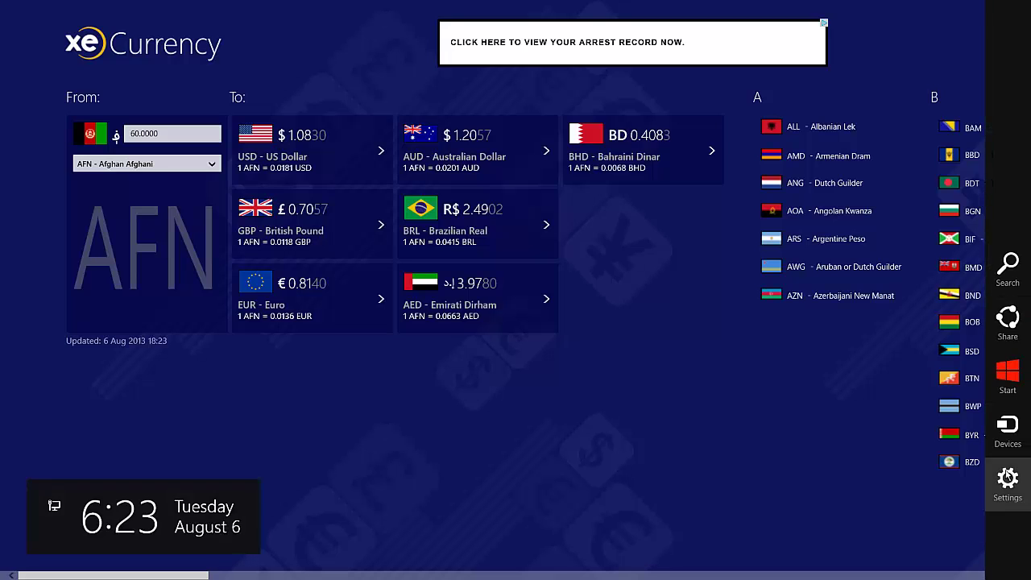
In Preferences, keep currency symbols on and set the decimals to 2
key(super+i)
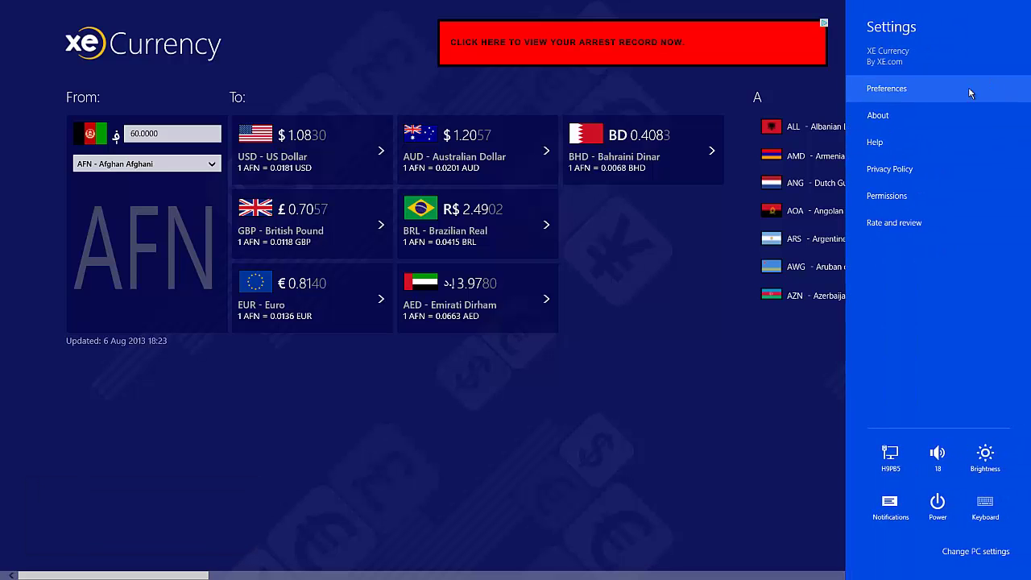
click(969, 93)
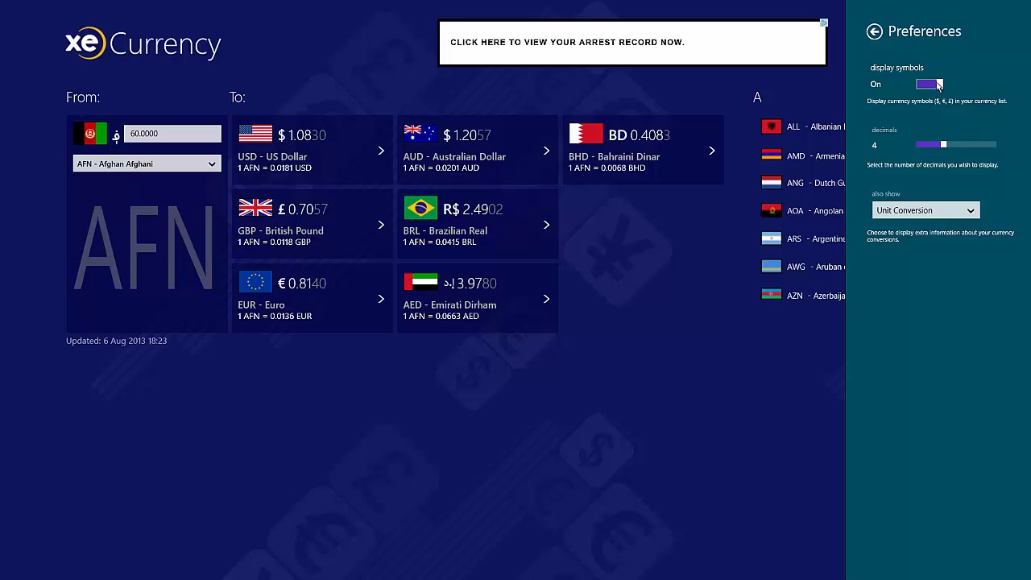
click(938, 83)
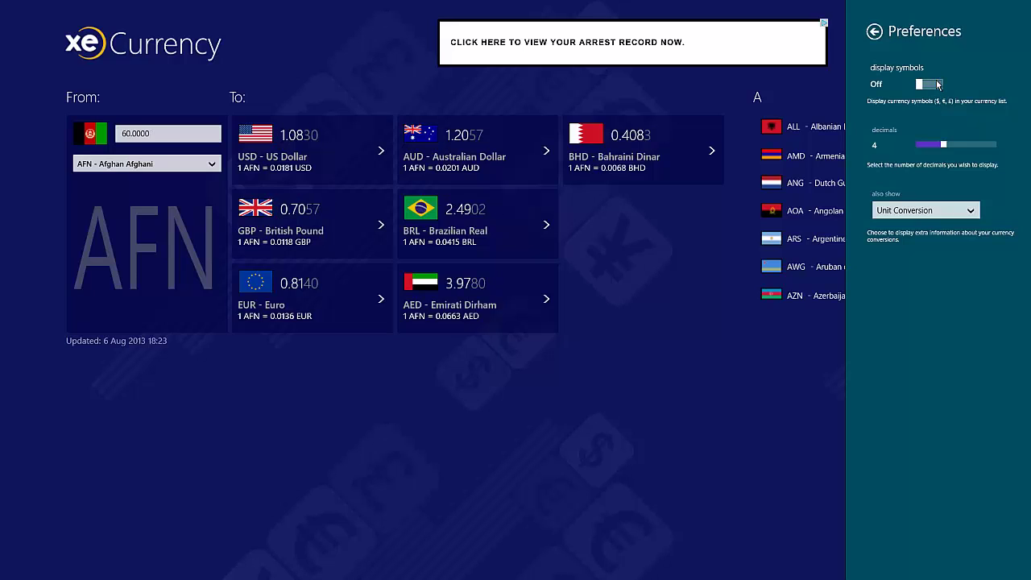
click(938, 83)
mouse_move(943, 146)
drag(943, 145, 906, 161)
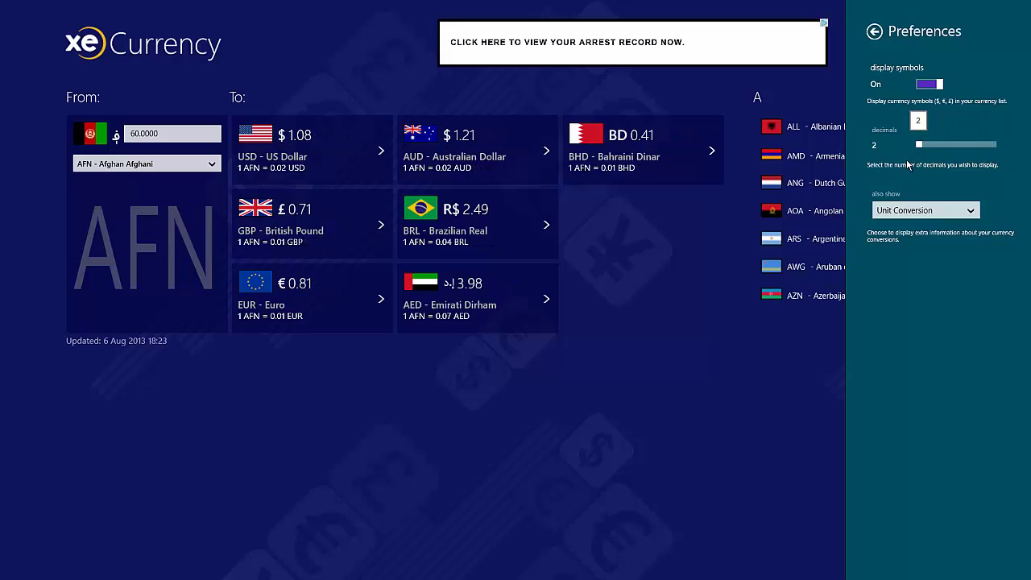
Set the extra info line to the 1 AFN unit conversion for each currency
click(930, 210)
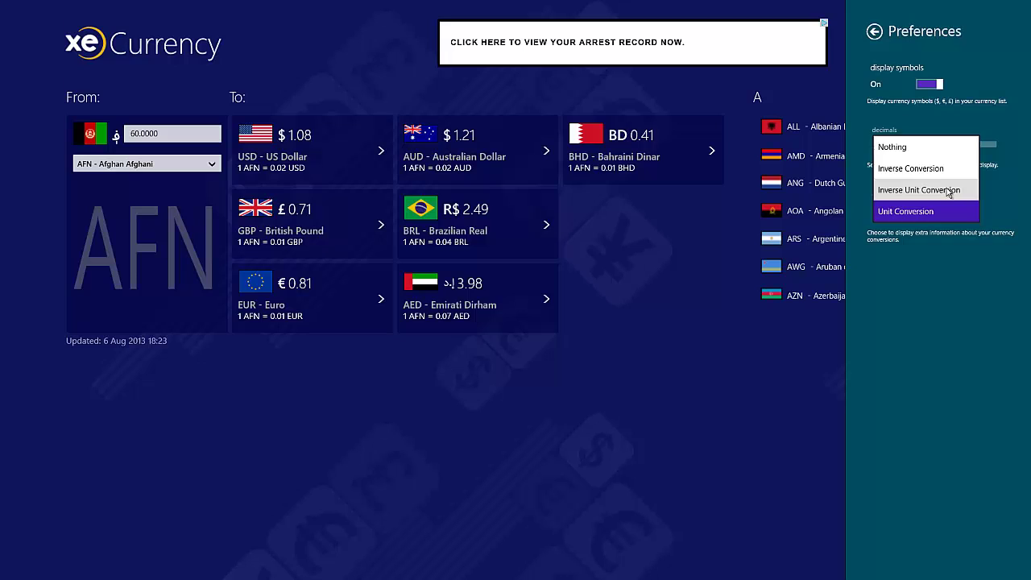
click(948, 192)
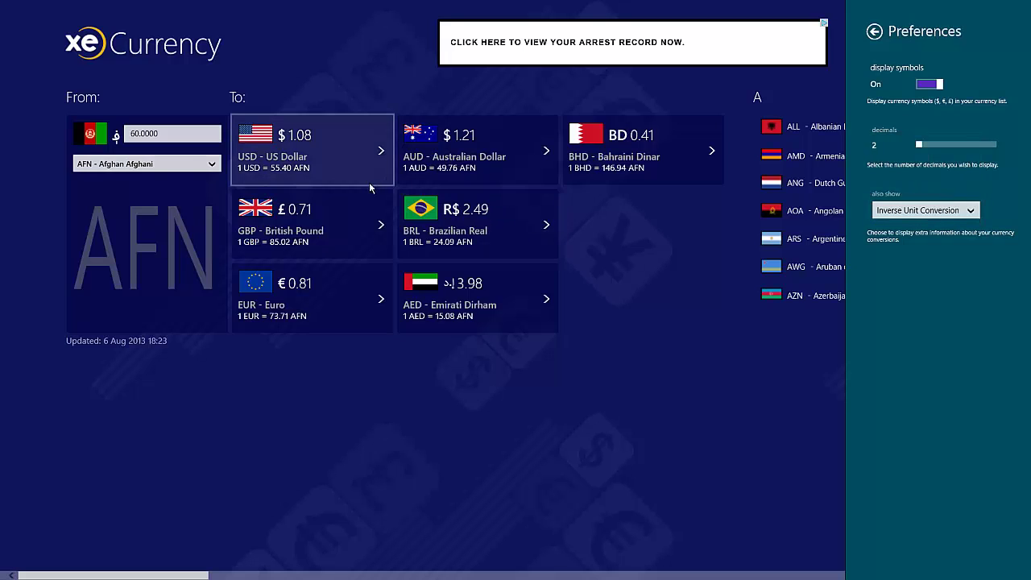
click(920, 210)
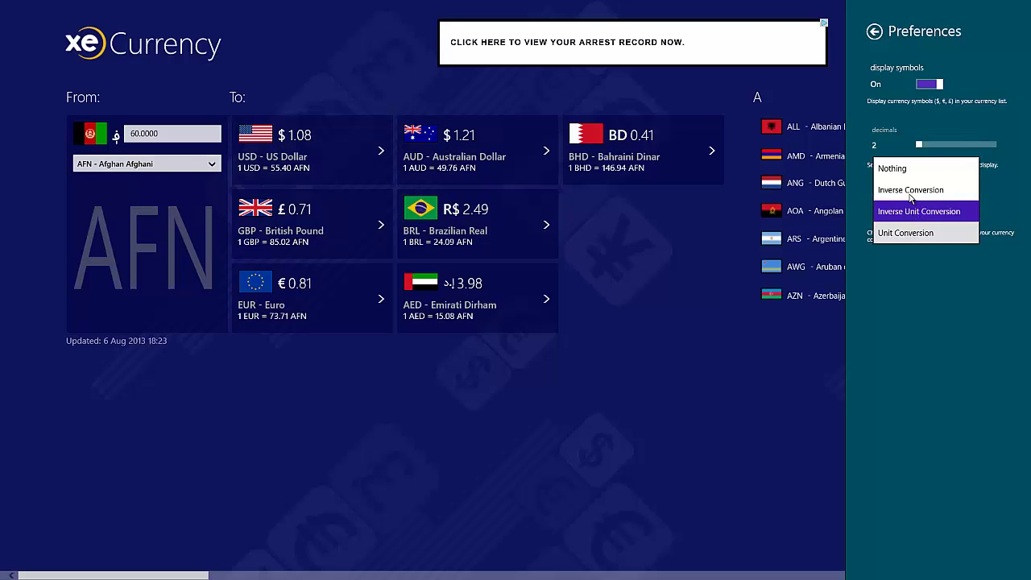
click(912, 191)
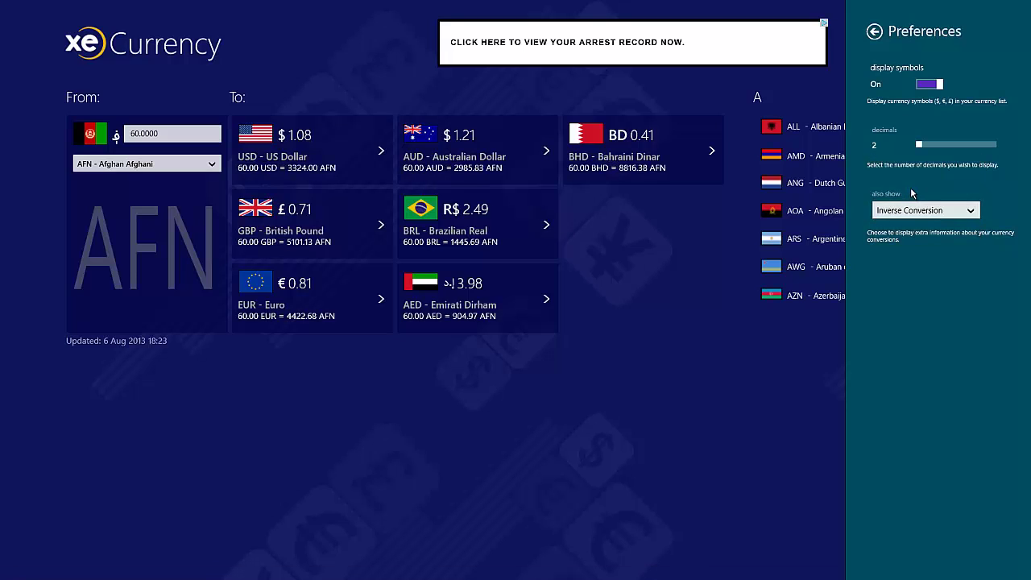
click(923, 210)
click(925, 191)
click(922, 211)
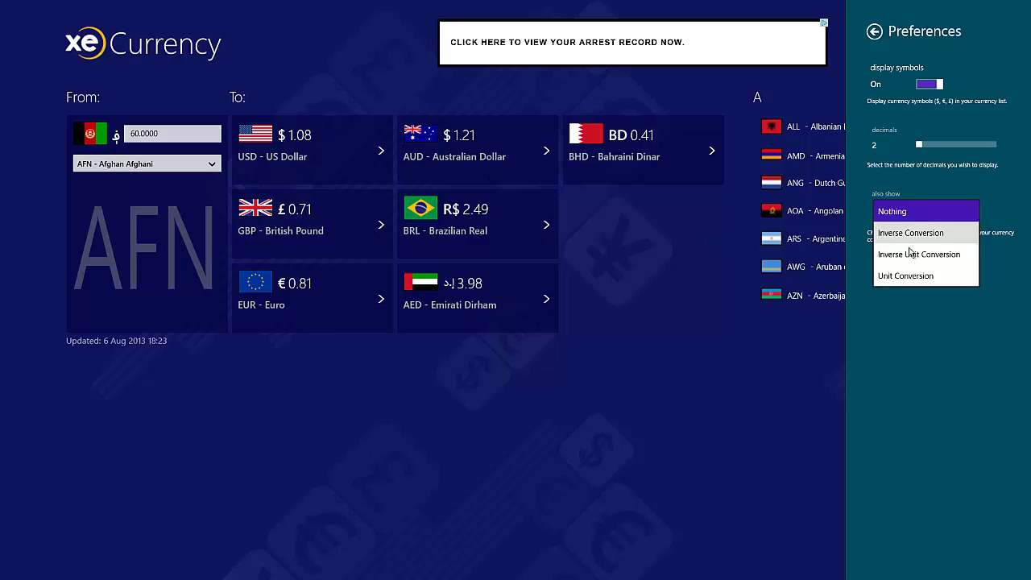
click(908, 275)
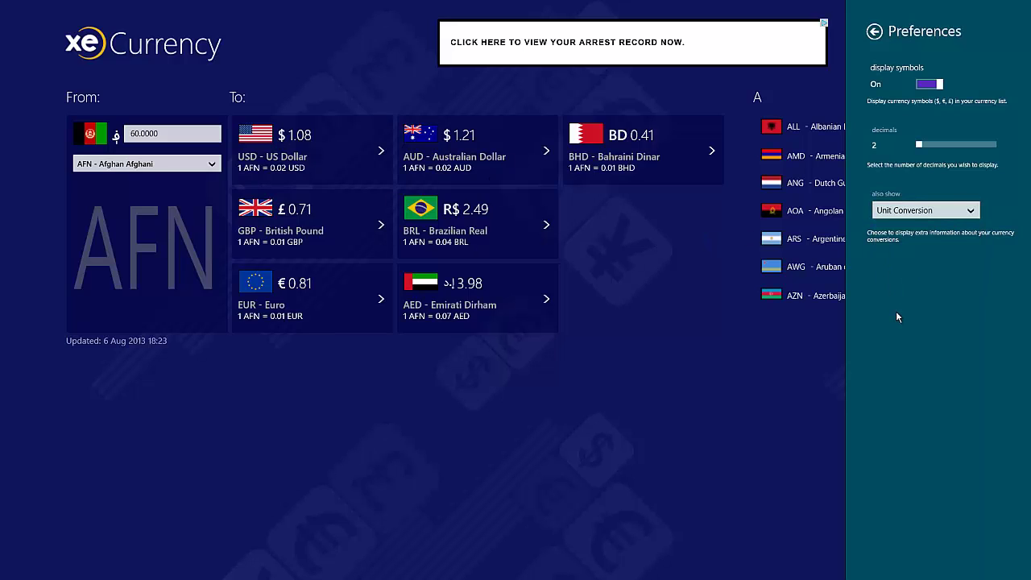
click(874, 31)
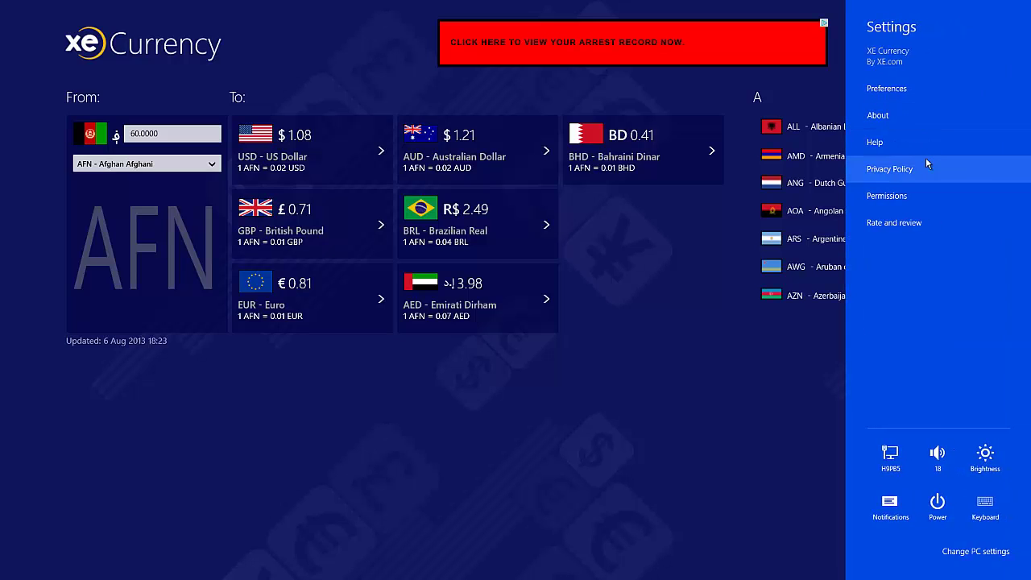
View the About and Permissions pages, then close settings to return to the 60 AFN converter
click(909, 115)
click(878, 31)
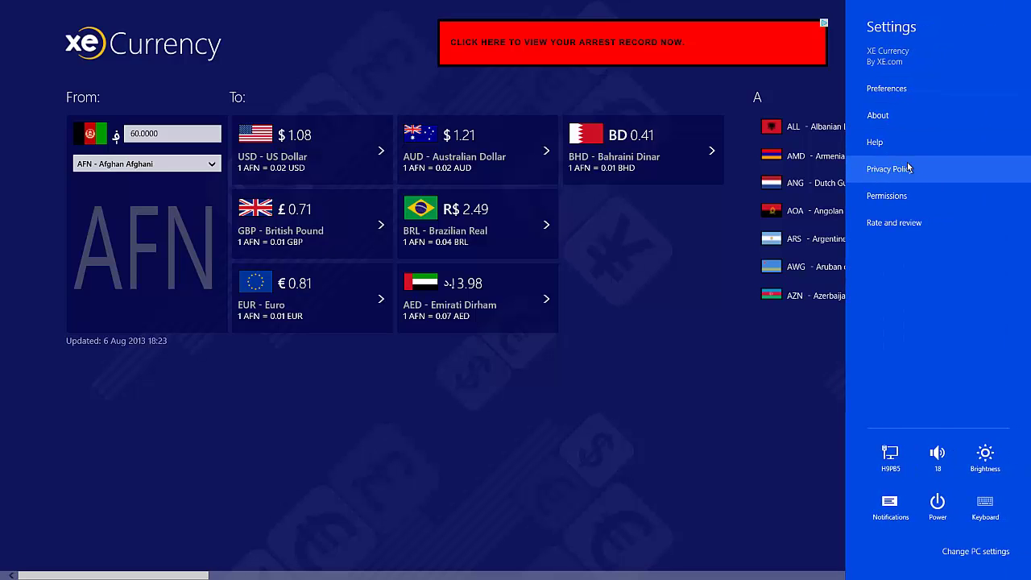
click(935, 196)
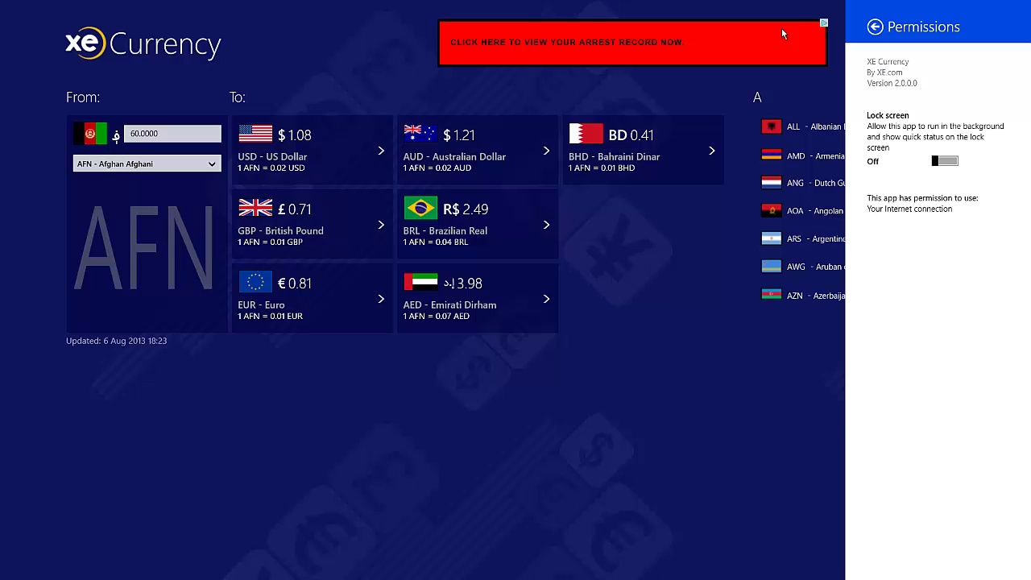
click(876, 28)
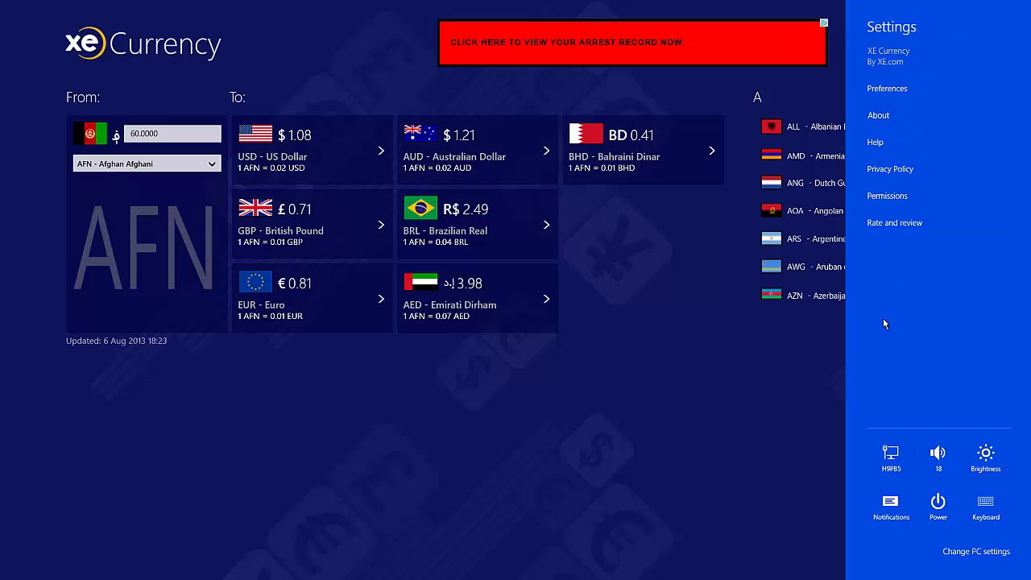
click(714, 428)
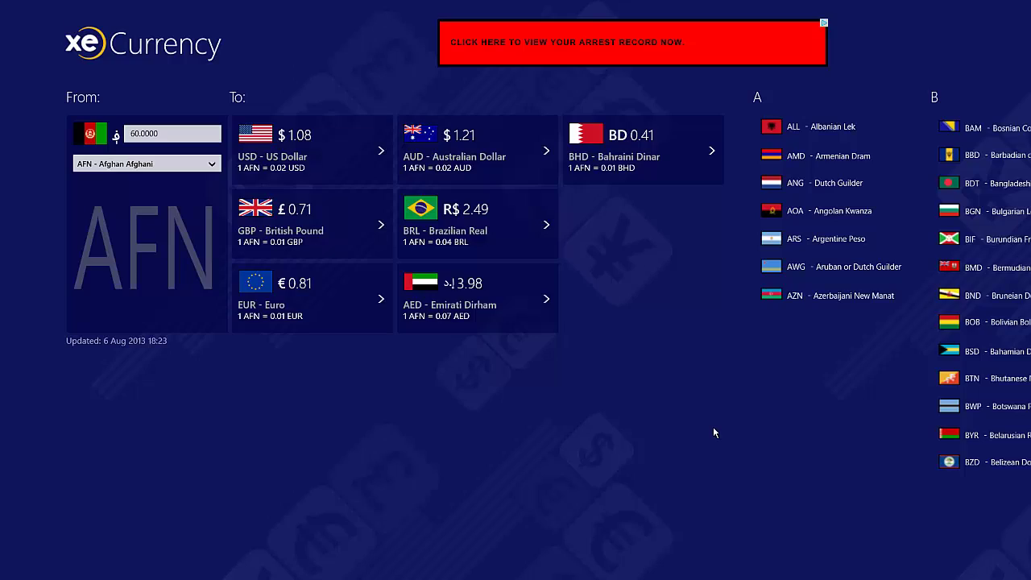
scroll(707, 398, down, 3)
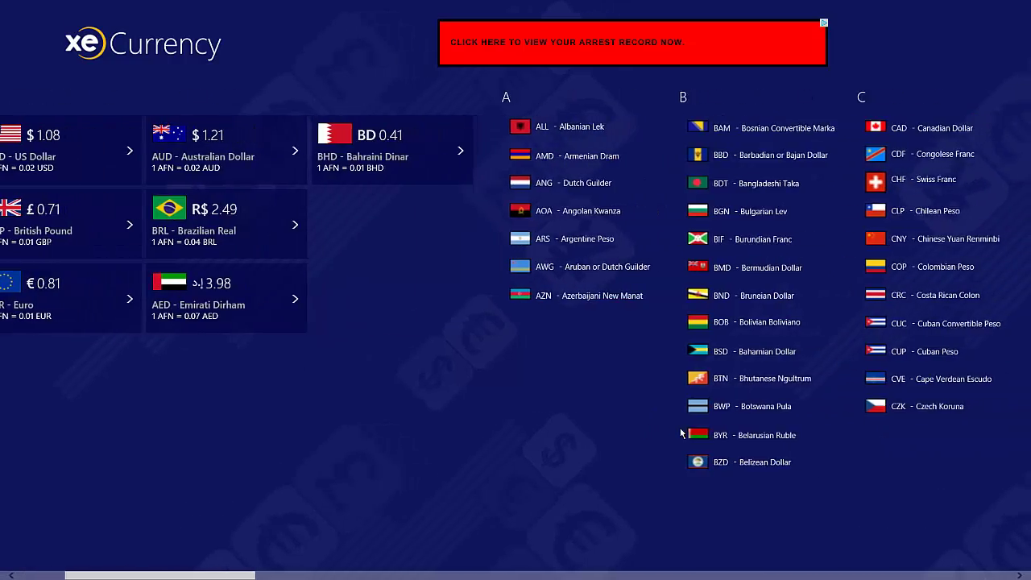
scroll(681, 429, down, 15)
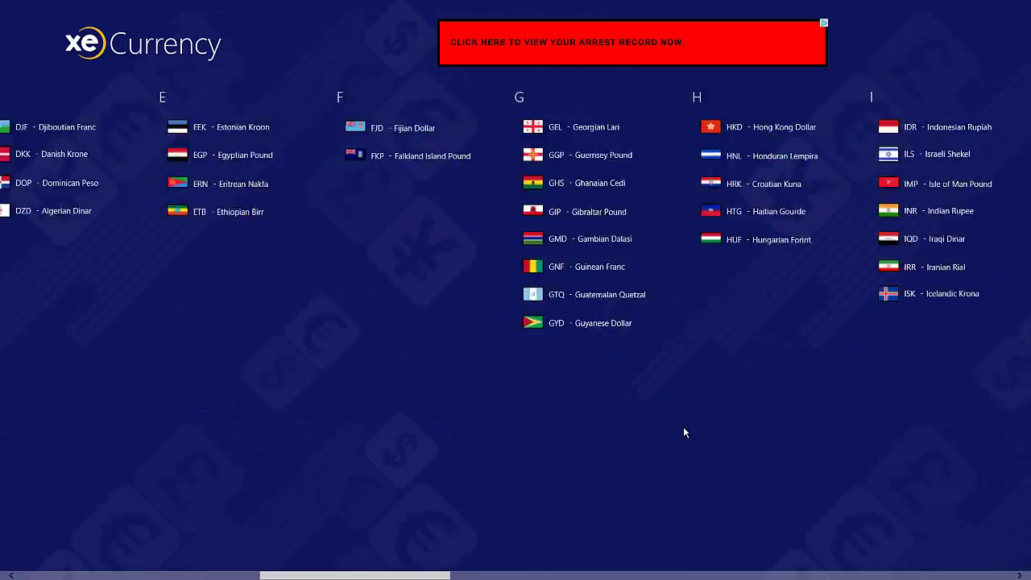
scroll(684, 431, down, 15)
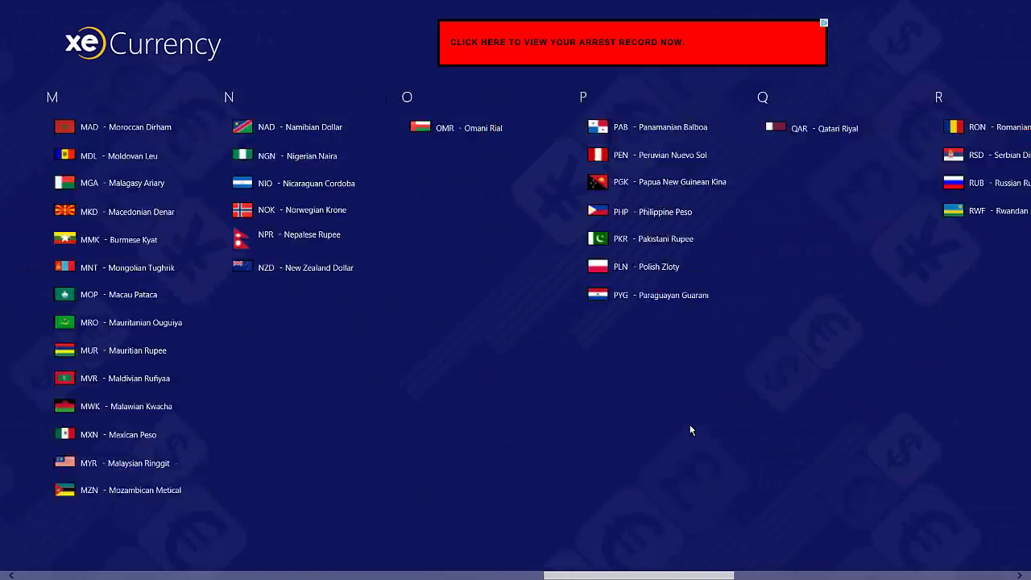
scroll(689, 430, down, 15)
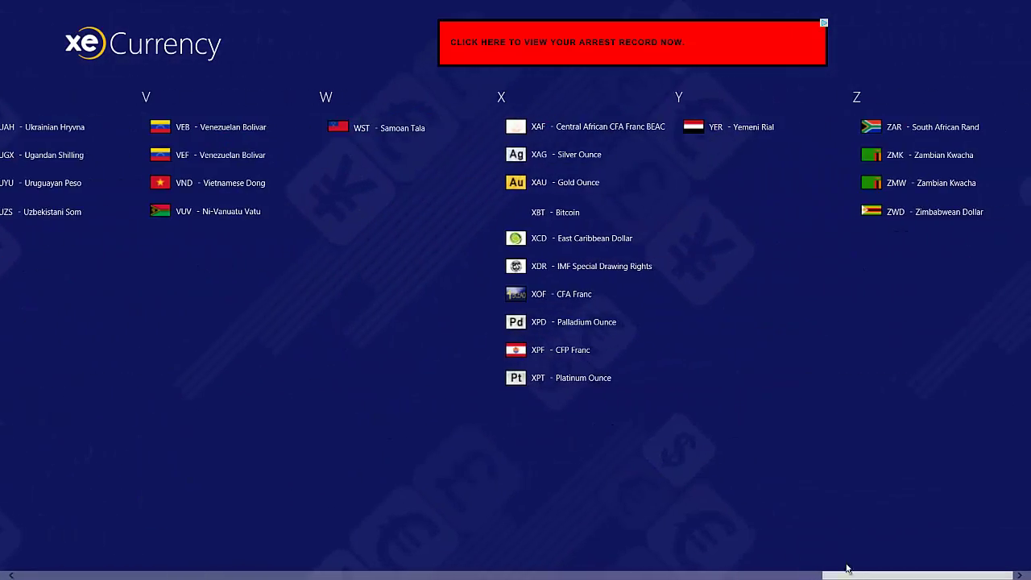
drag(847, 572, 153, 488)
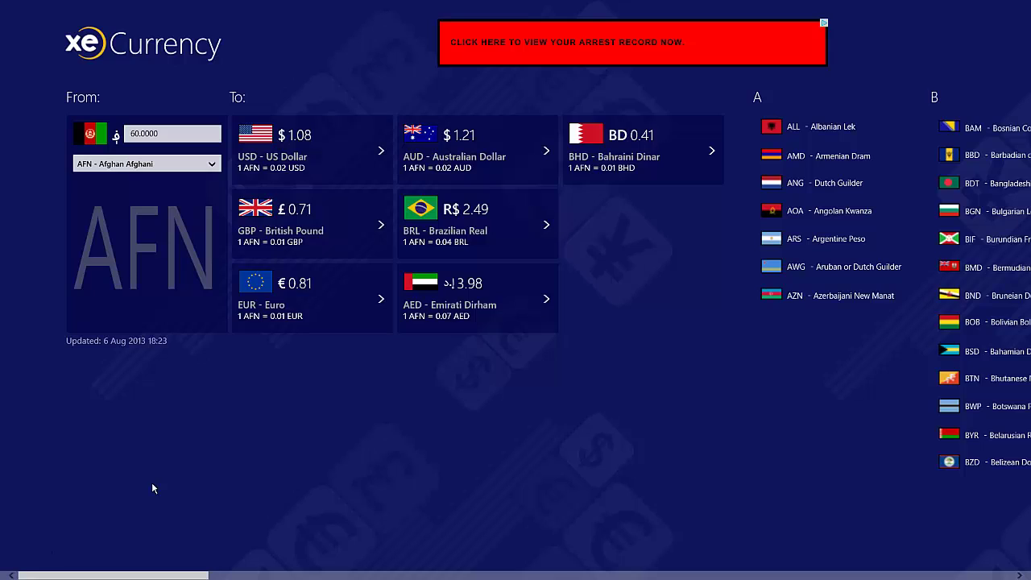